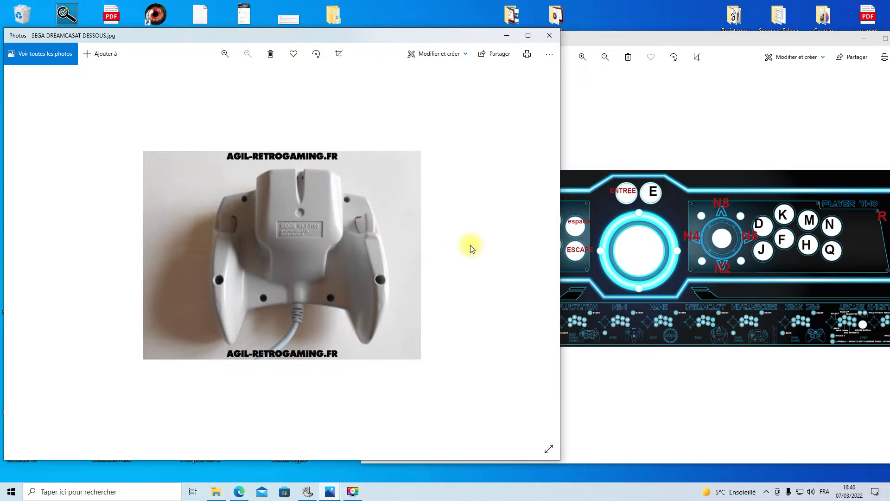
left_click(648, 38)
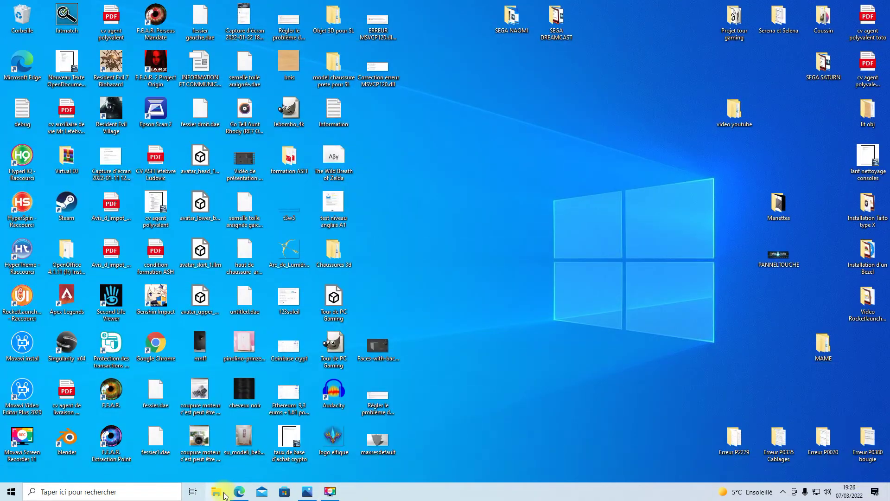
Step: Launch nullDC_Win32_Release from C:\Hyperspin\Emulators\Sega Dreamcast and move its game window clear of the console window
left_click(216, 490)
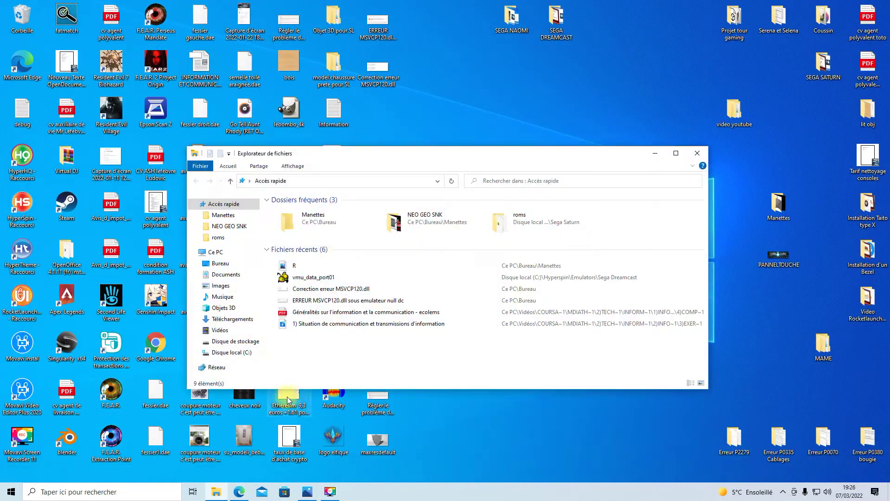
left_click(240, 353)
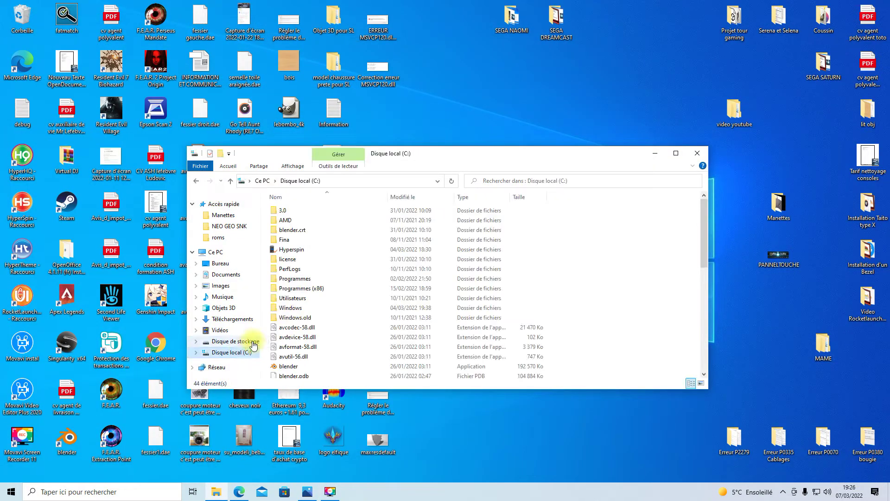
double_click(298, 248)
double_click(295, 221)
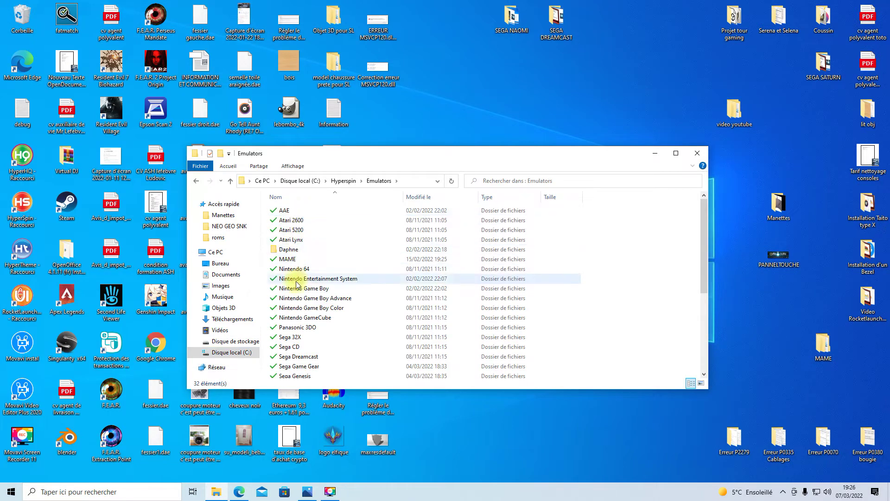
double_click(298, 356)
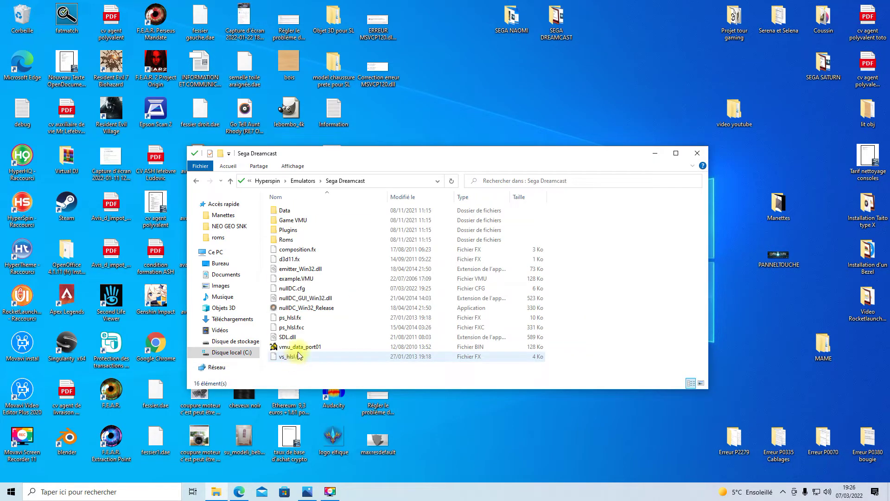
double_click(316, 308)
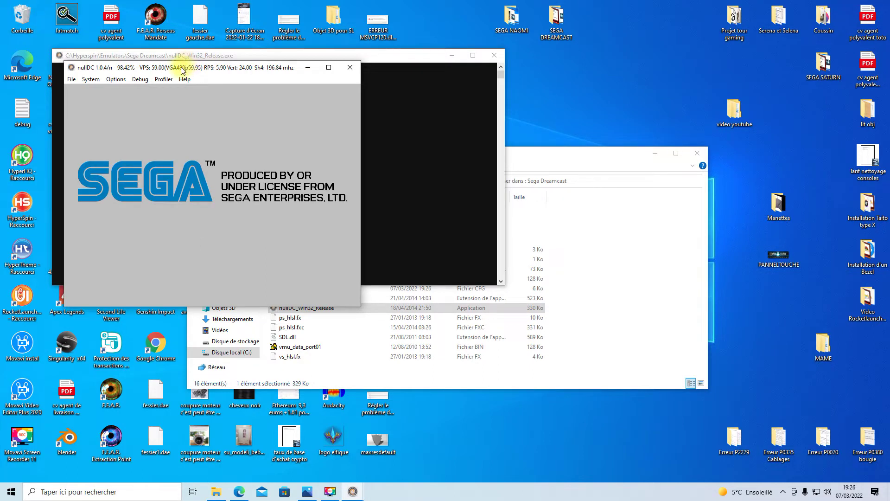
left_click_drag(188, 70, 708, 70)
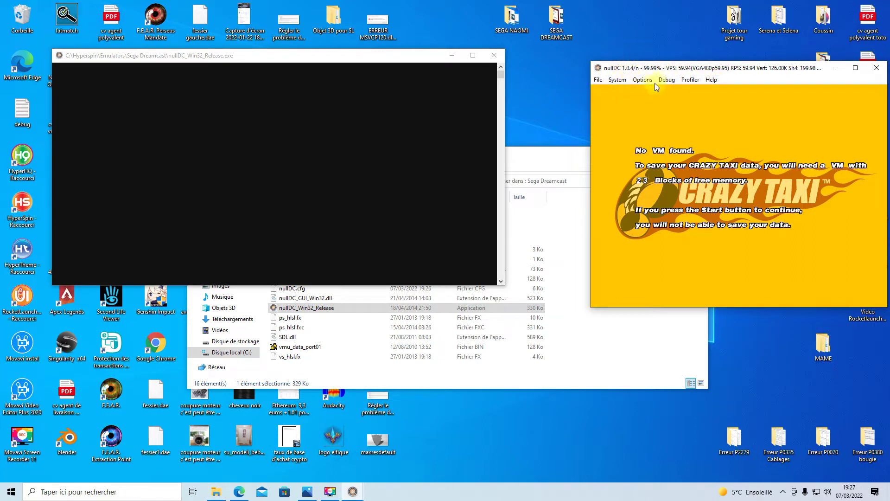
Step: Examine the Maple device options for ports A to D, including Port A's subdevices and assigned device
left_click(643, 80)
mouse_move(653, 91)
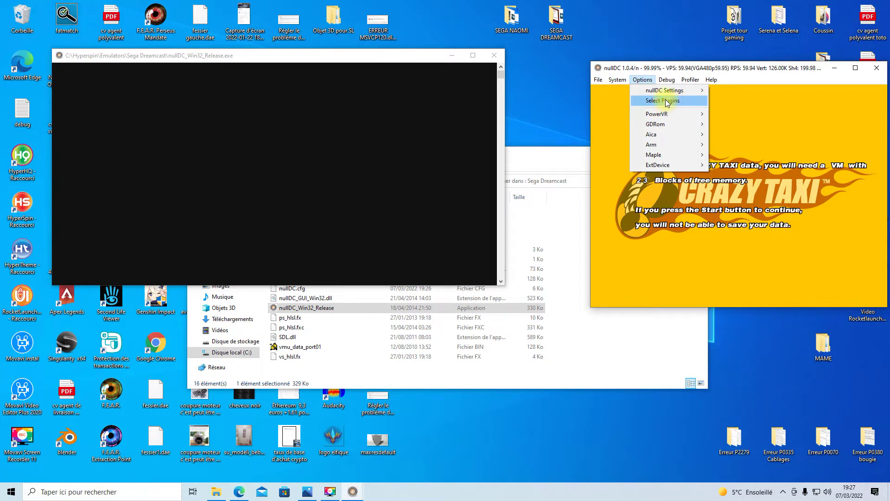
mouse_move(670, 154)
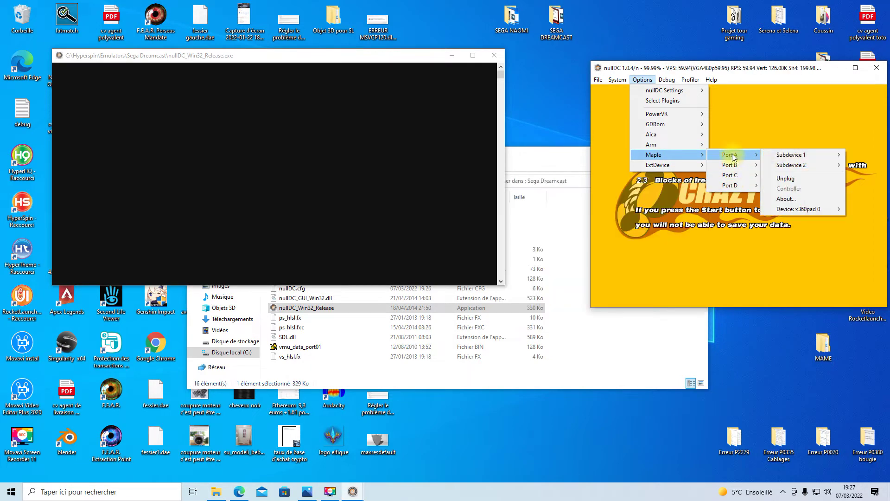
mouse_move(739, 155)
mouse_move(736, 184)
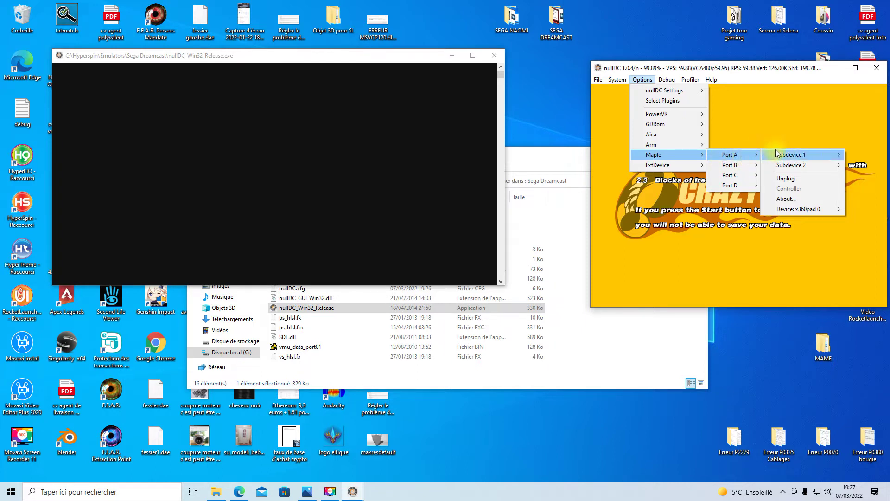
mouse_move(806, 157)
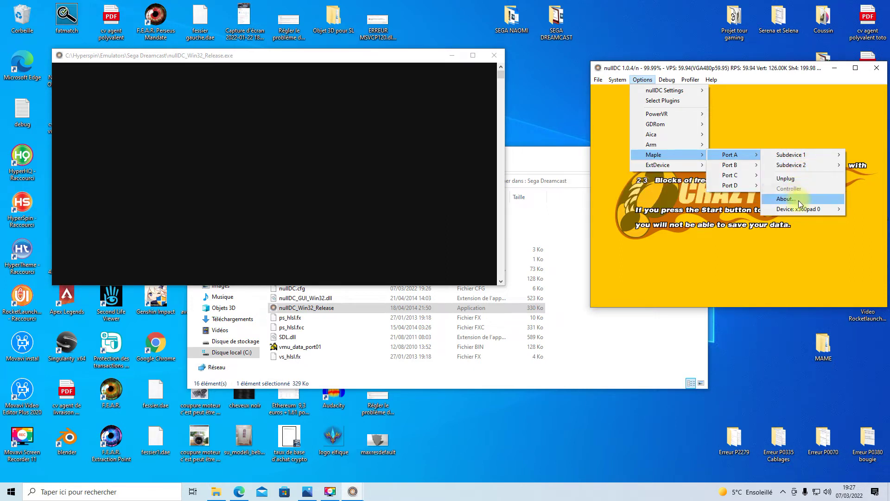
mouse_move(796, 211)
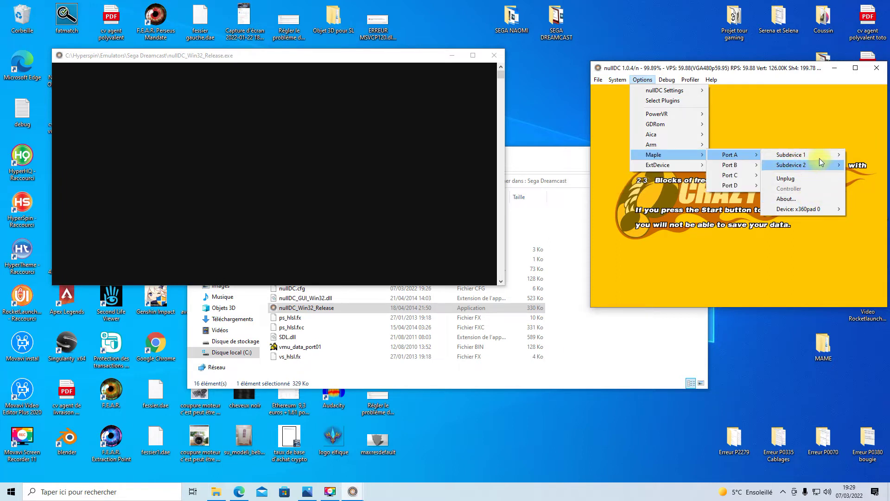
mouse_move(739, 165)
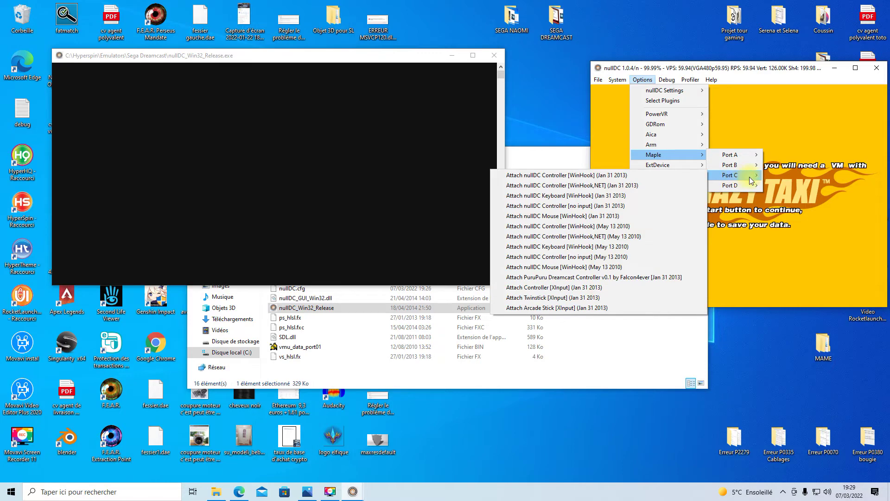
mouse_move(747, 188)
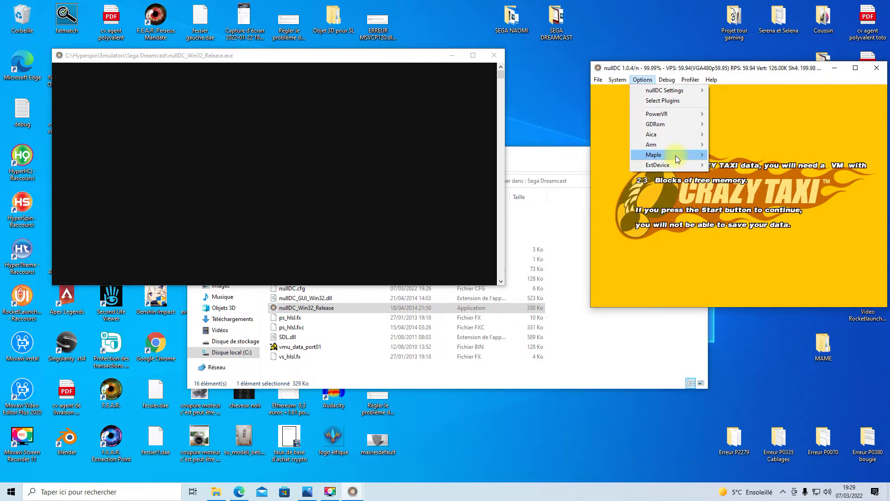
Step: Request the plugin selection while the game is running
left_click(676, 102)
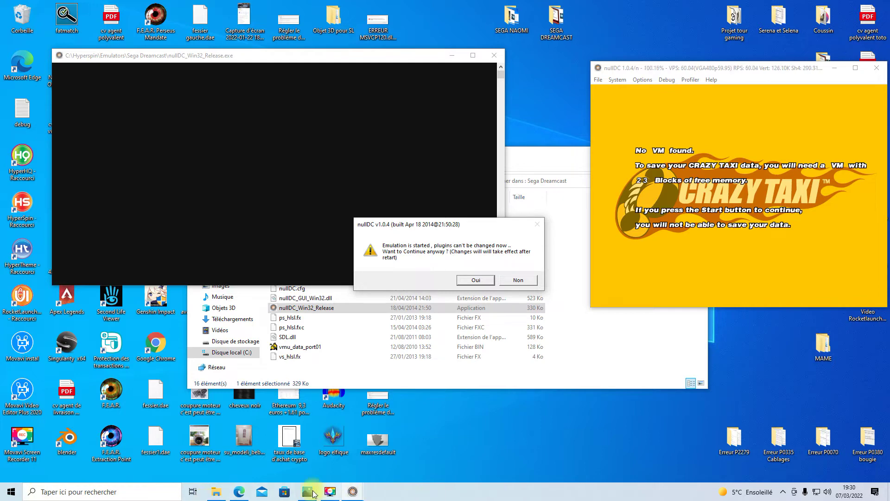
left_click(12, 493)
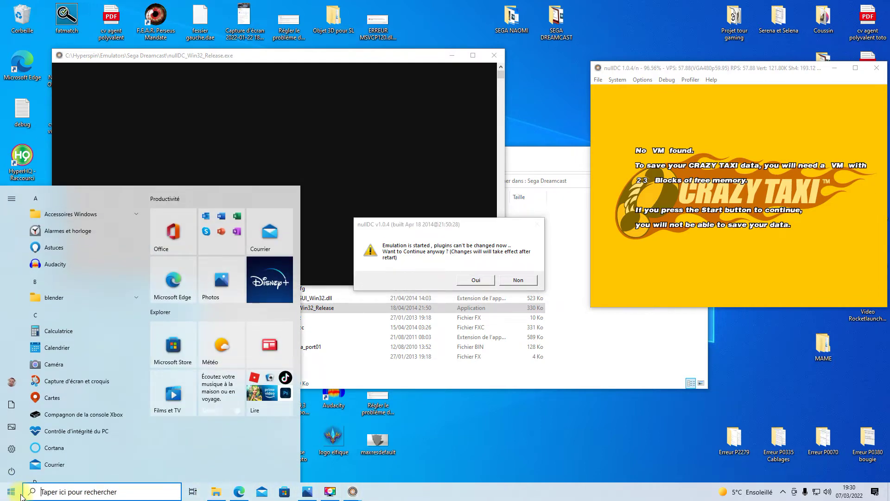
mouse_move(11, 474)
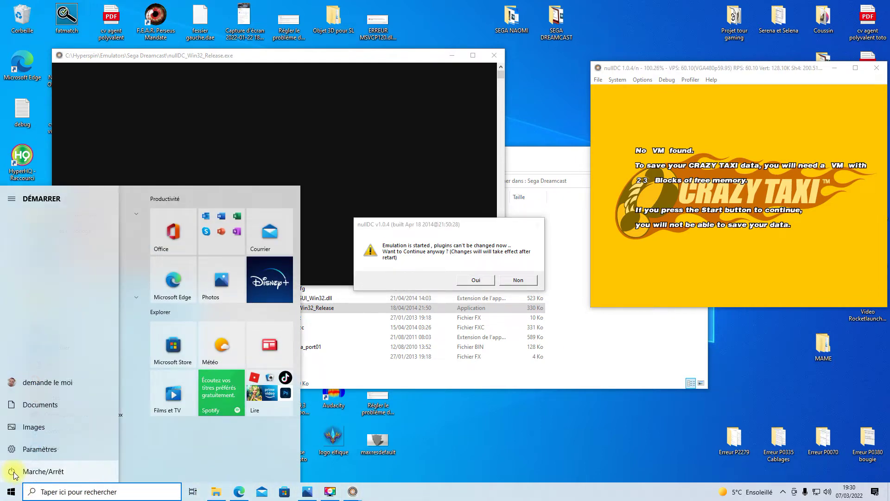
left_click(8, 472)
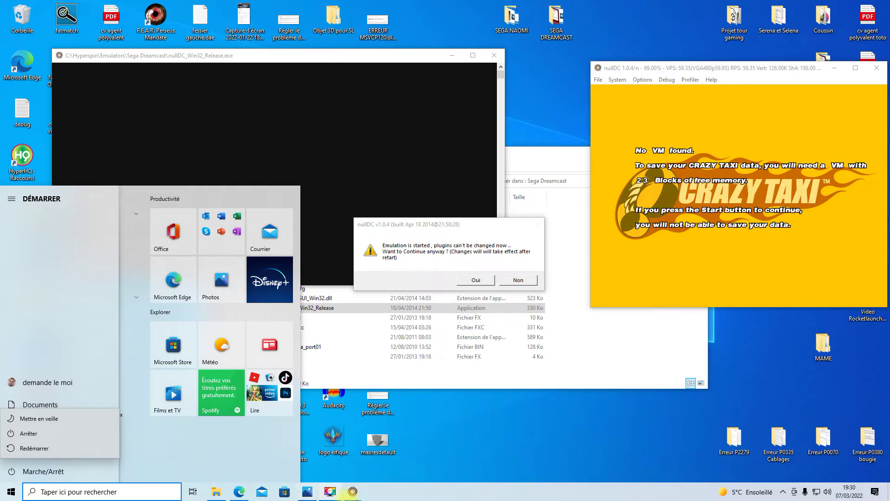
left_click(505, 468)
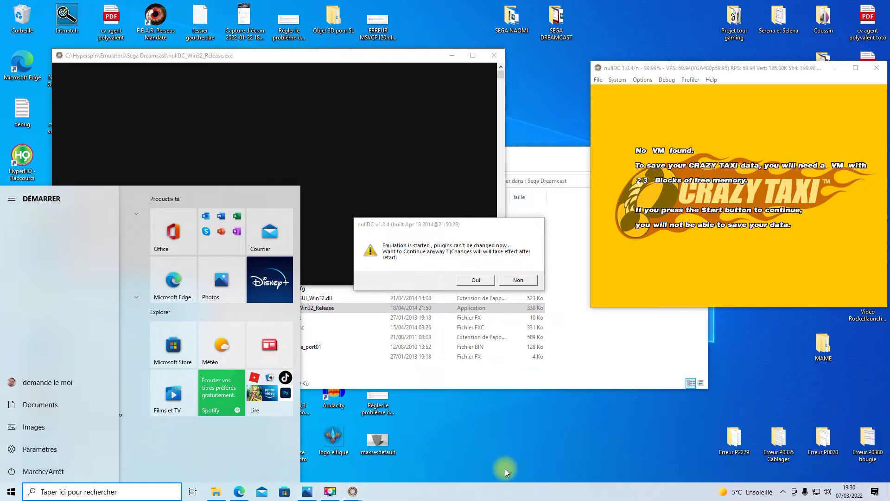
left_click(492, 238)
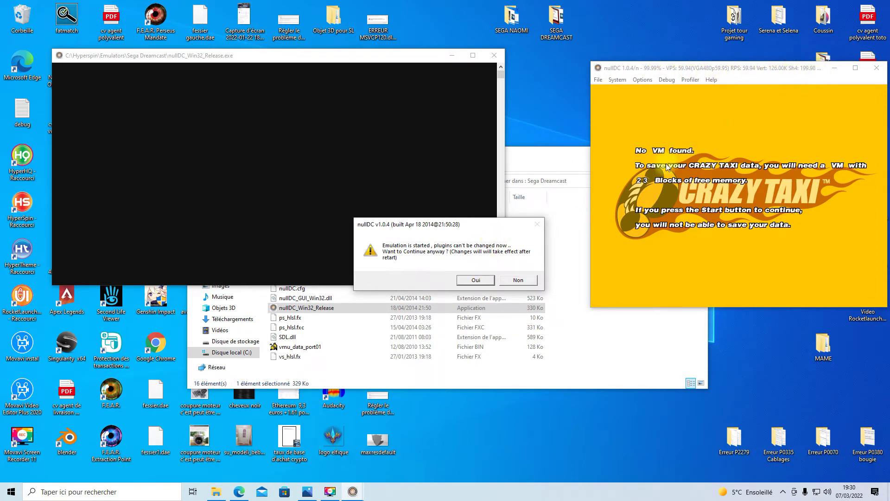
Step: Continue to the plugin selection despite the running emulation and choose Controller [XInput] (Jan 31 2013) as Port A's main device
left_click(475, 280)
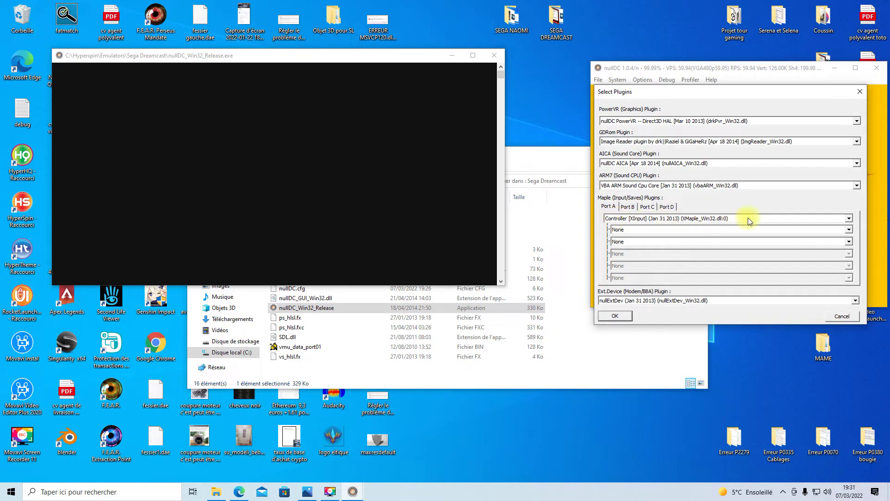
left_click(854, 218)
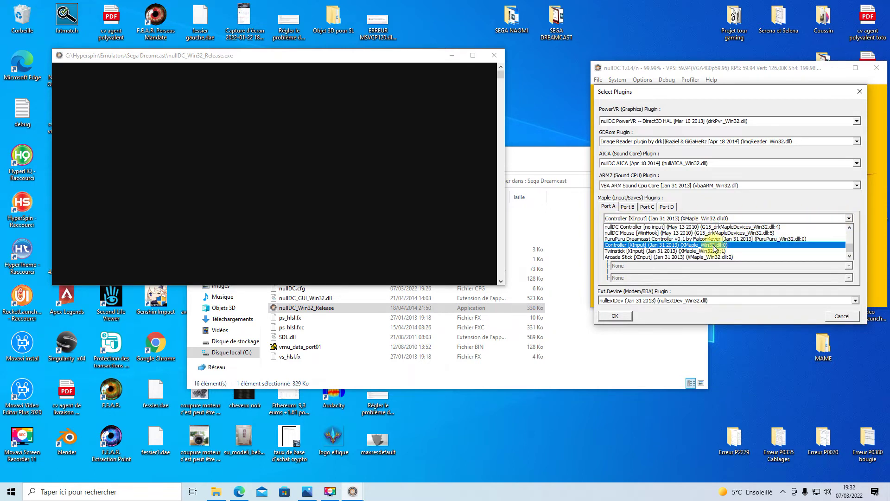
left_click(849, 218)
left_click(849, 218)
scroll(730, 241, "up", 3)
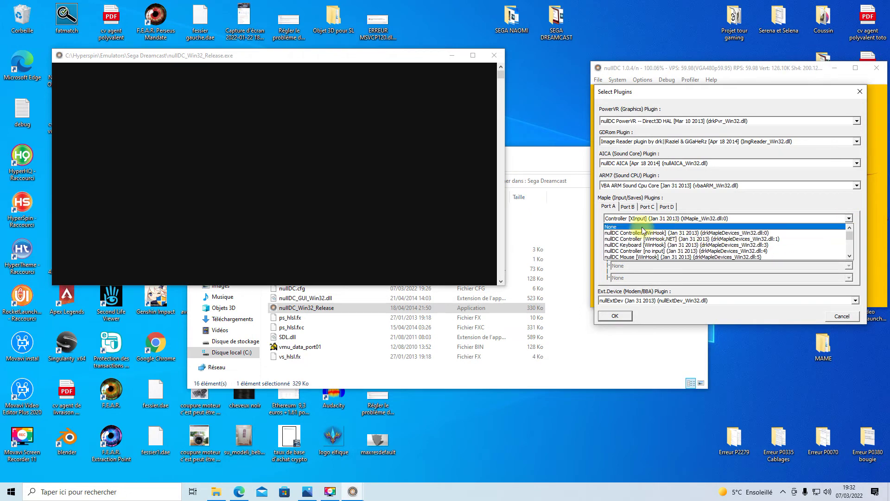
scroll(638, 237, "down", 3)
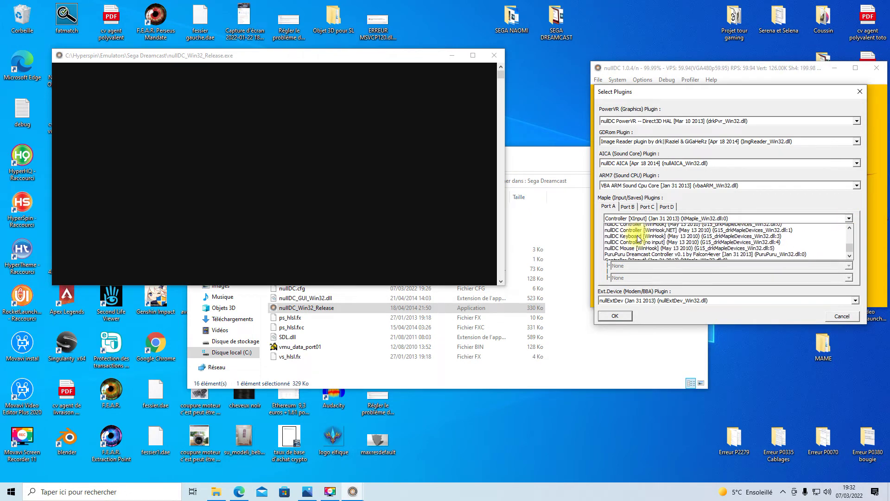
scroll(637, 238, "down", 2)
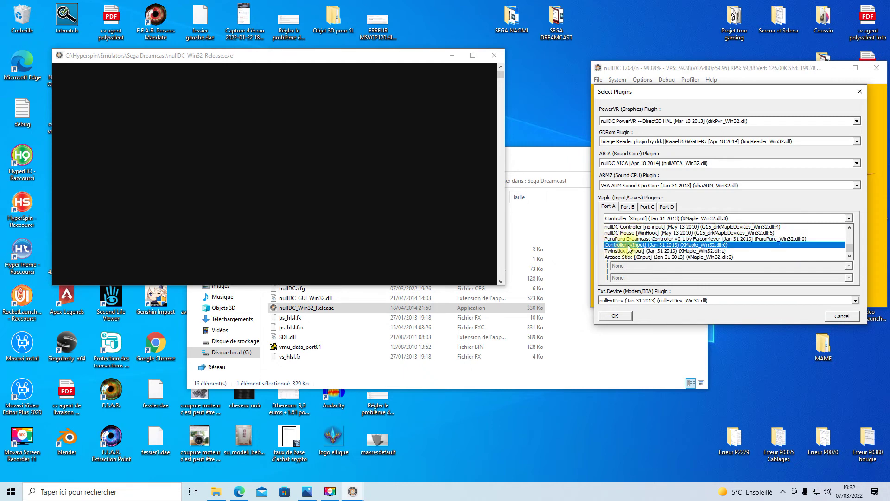
left_click(680, 245)
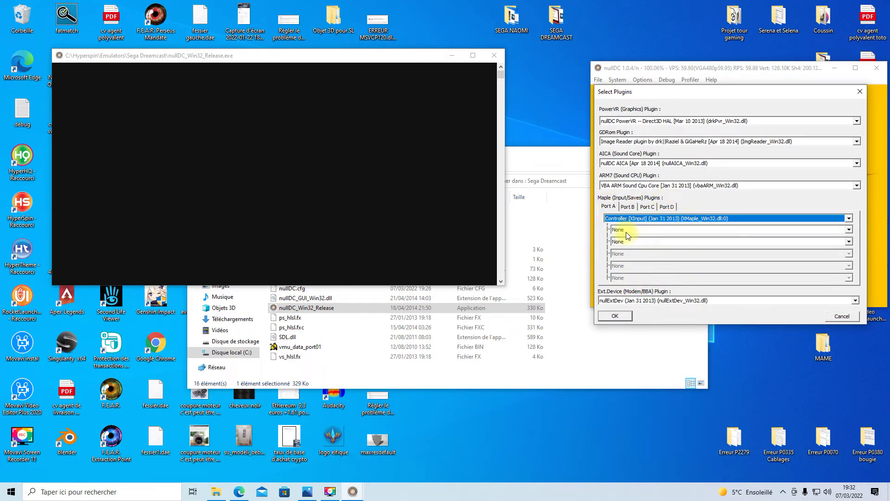
left_click(851, 230)
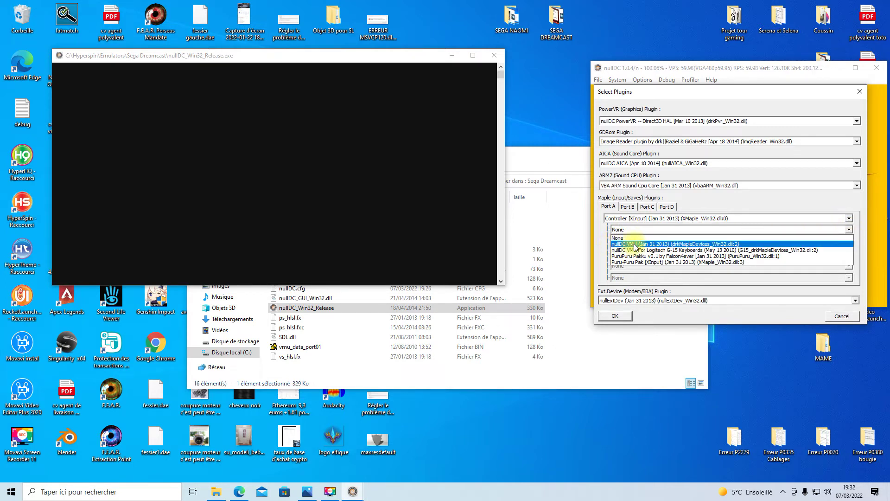
left_click(670, 244)
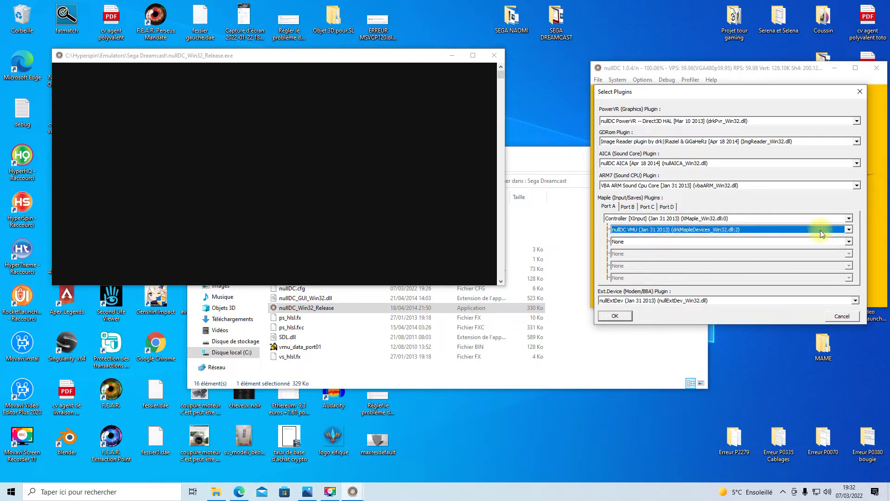
left_click(847, 229)
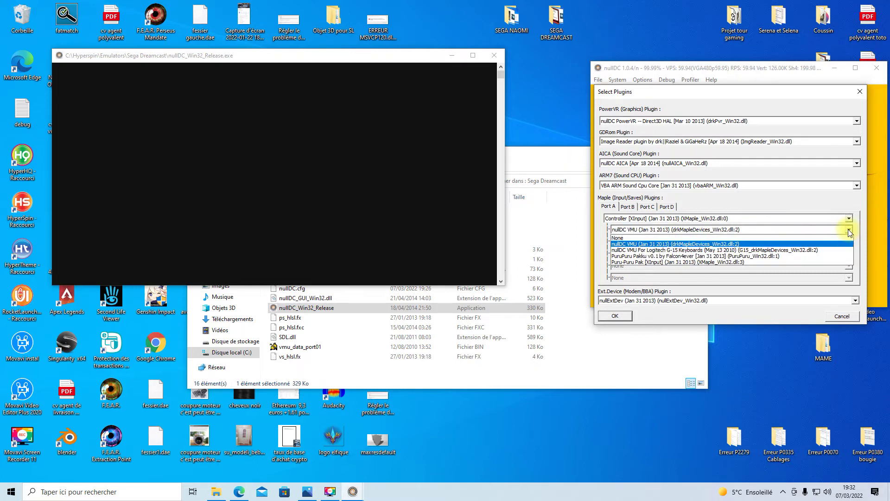
left_click(656, 238)
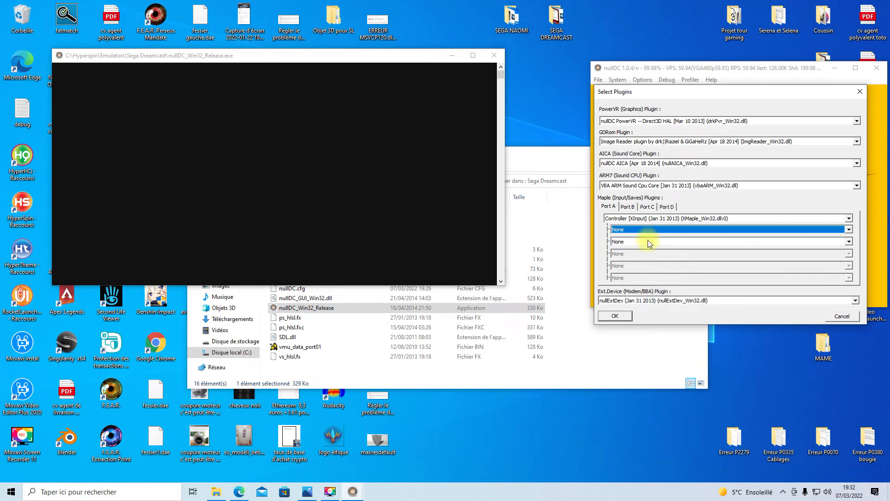
Step: Set Port B's main Maple device to Controller [XInput] (Jan 31 2013)
left_click(631, 208)
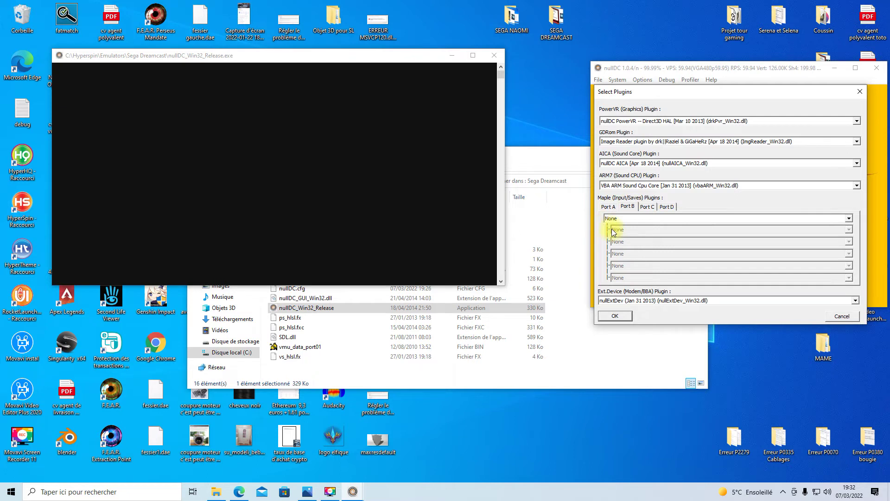
left_click(849, 218)
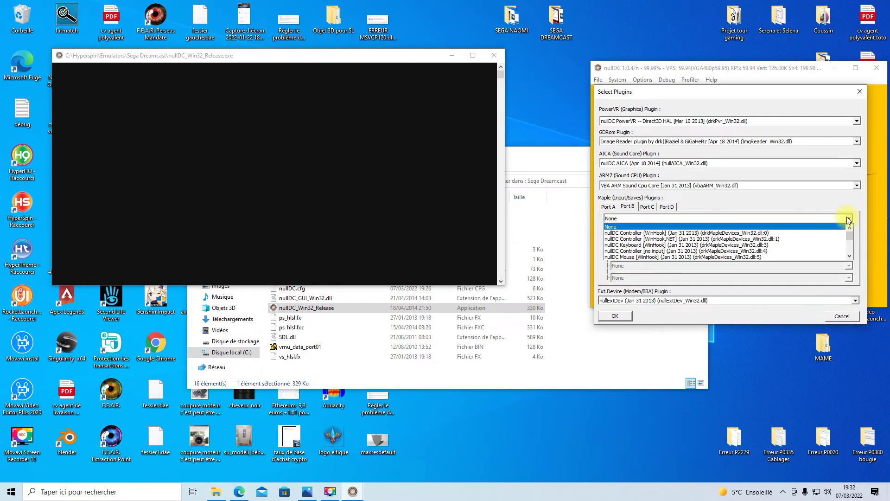
scroll(672, 246, "down", 3)
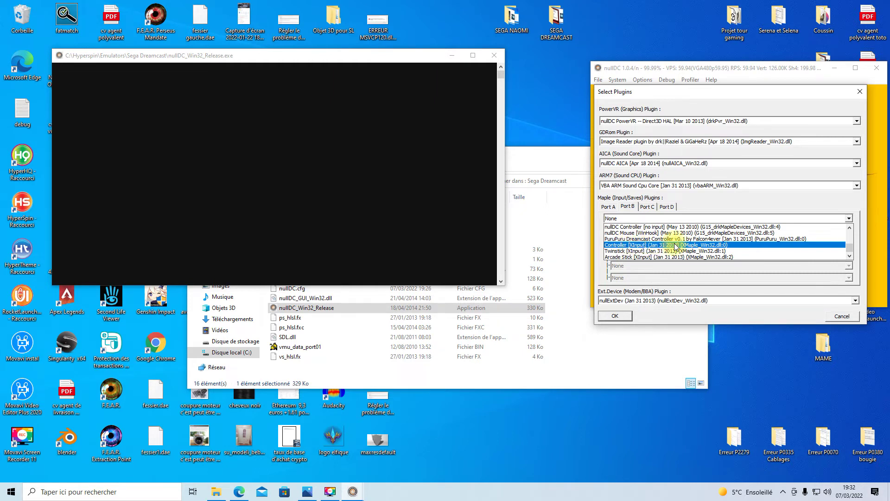
left_click(675, 244)
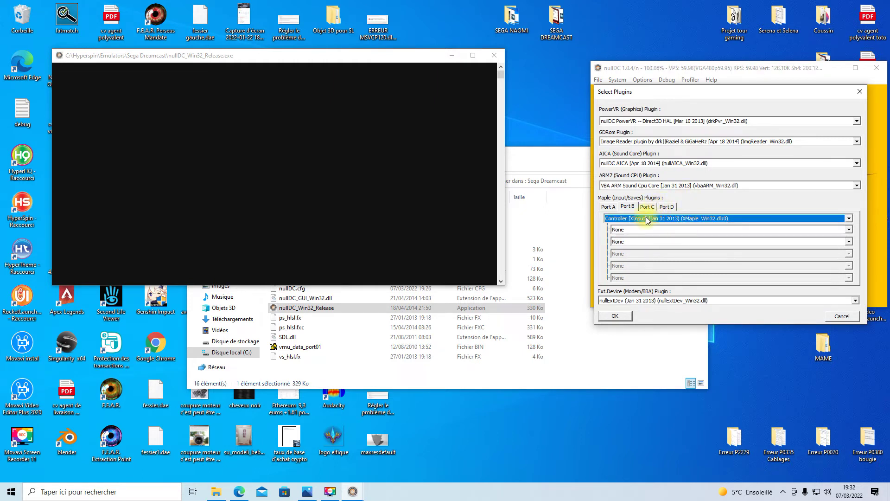
Step: Attach nullDC VMU (Jan 31 2013) as Port B's first subdevice and check Port C's assignment
left_click(638, 228)
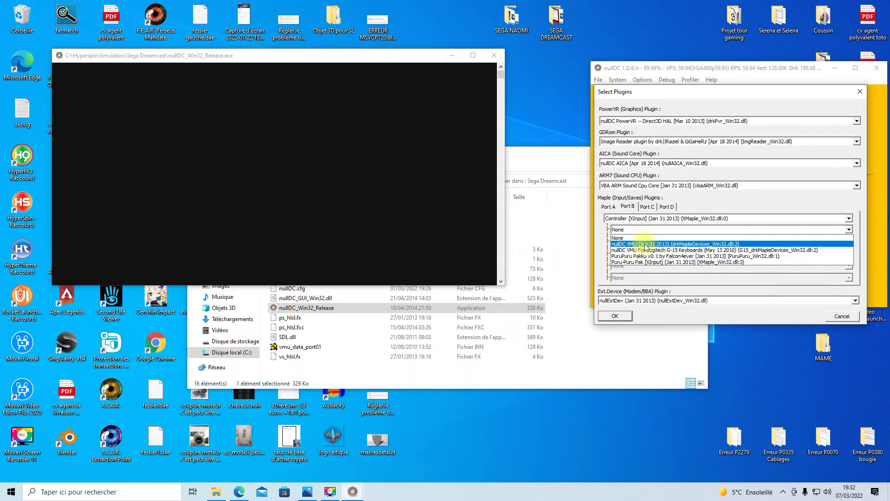
left_click(659, 245)
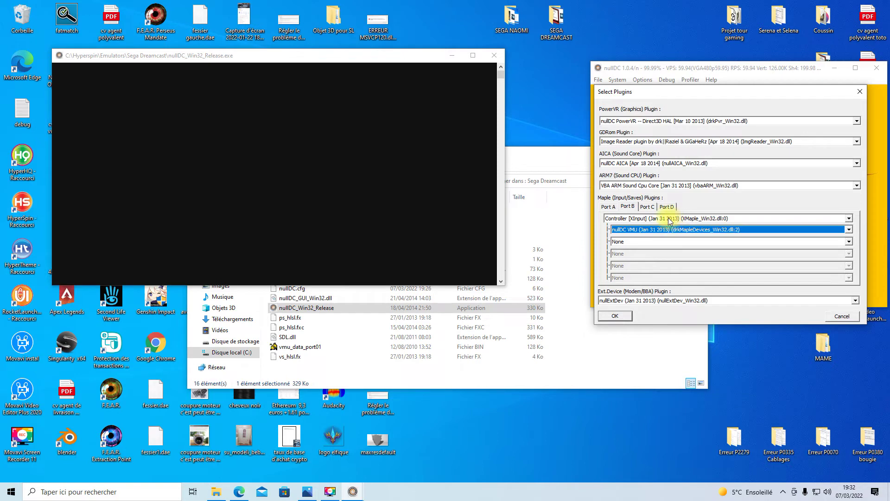
left_click(647, 206)
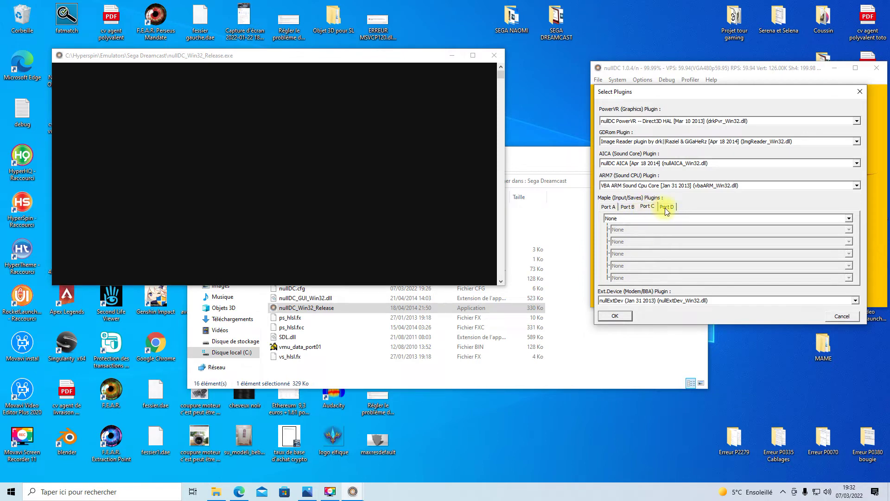
left_click(621, 207)
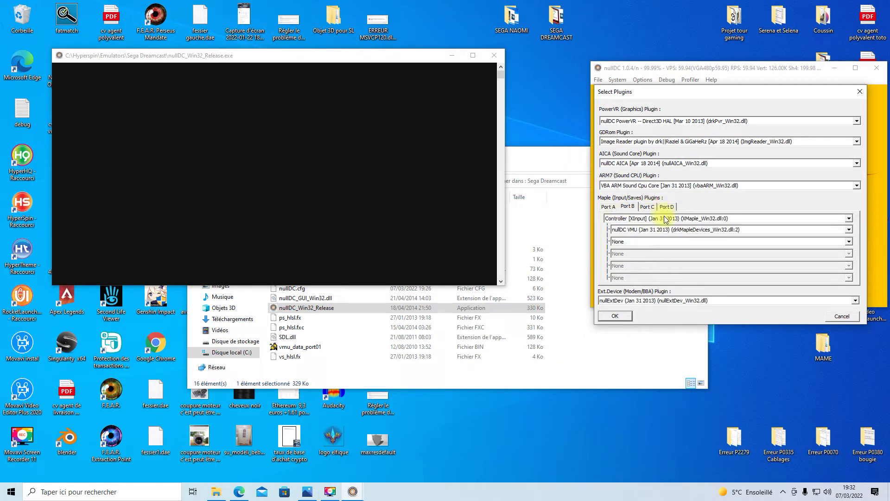
Step: Set Port B's main Maple device to None, check Port A's assignment and accept the plugin selection
left_click(792, 216)
scroll(712, 234, "up", 2)
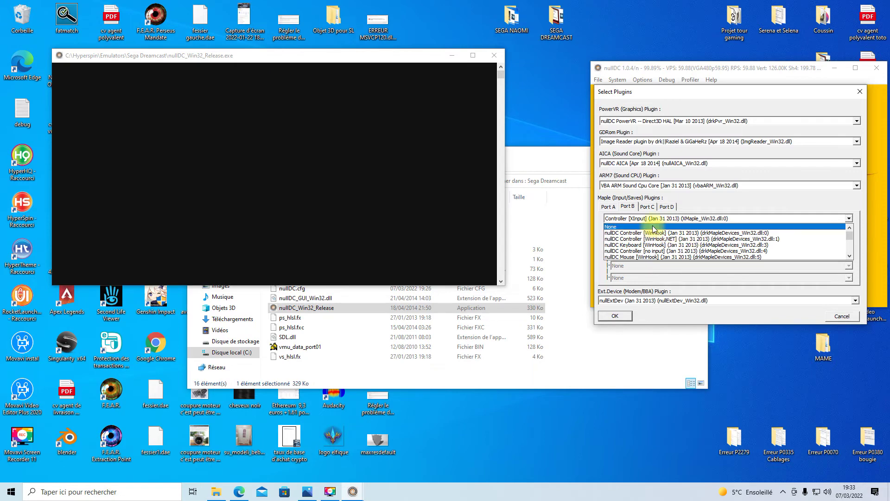
left_click(652, 226)
left_click(607, 207)
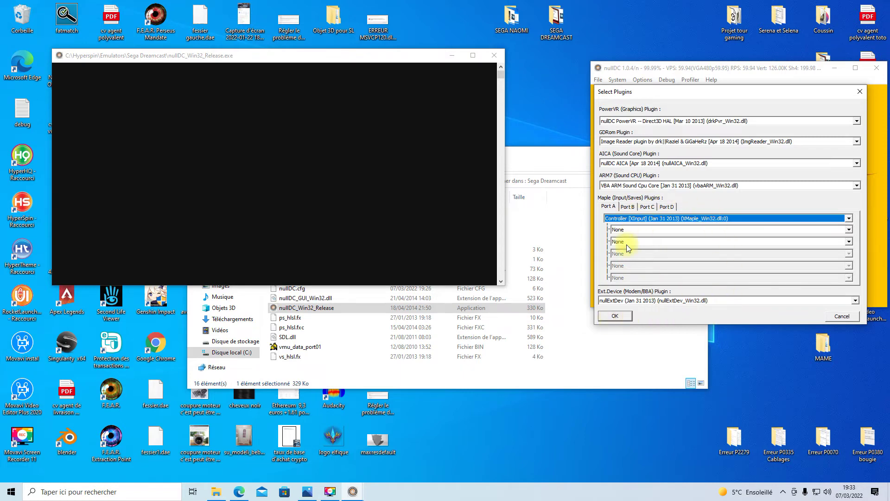
left_click(616, 314)
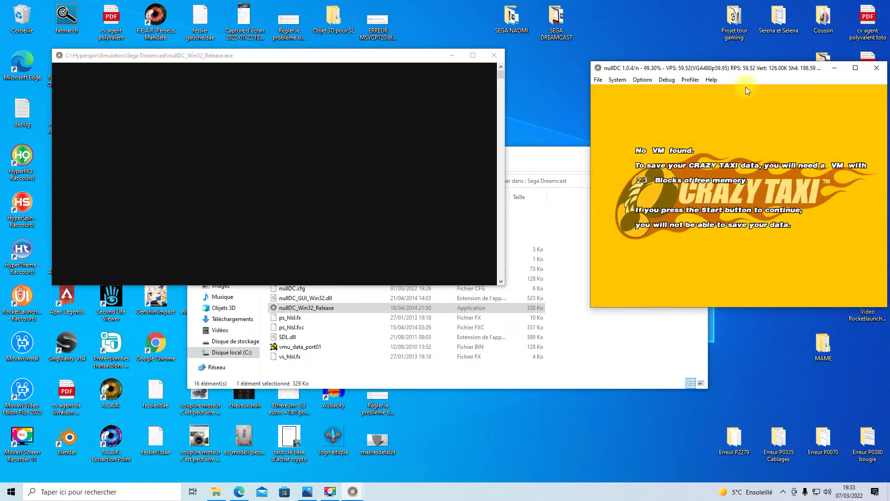
Step: Select x360pad 0 as the input device for the Maple controller on Port A
left_click(646, 77)
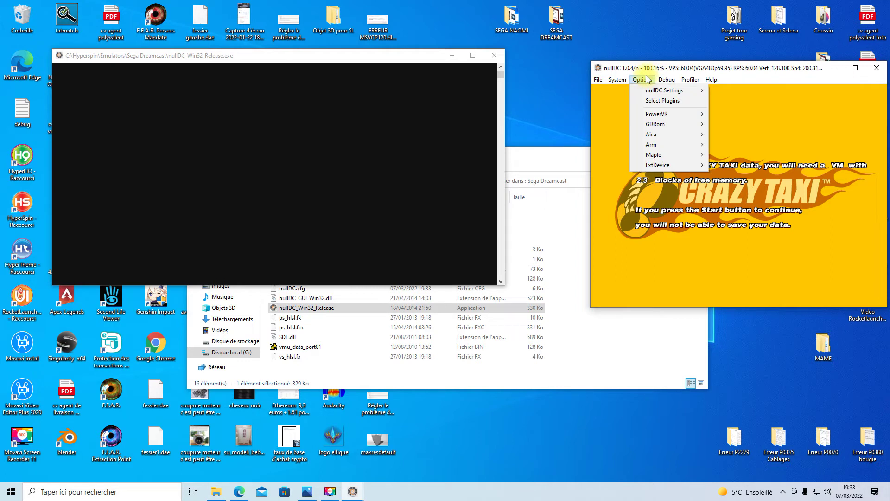
mouse_move(665, 155)
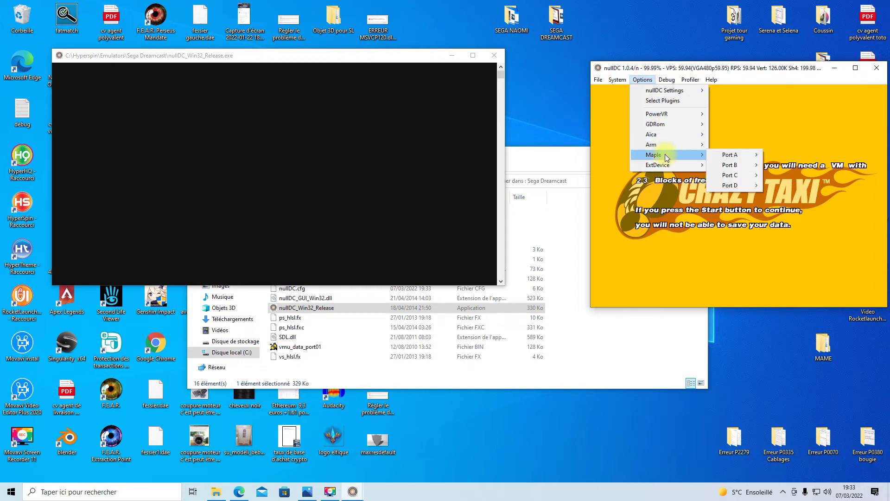
mouse_move(732, 158)
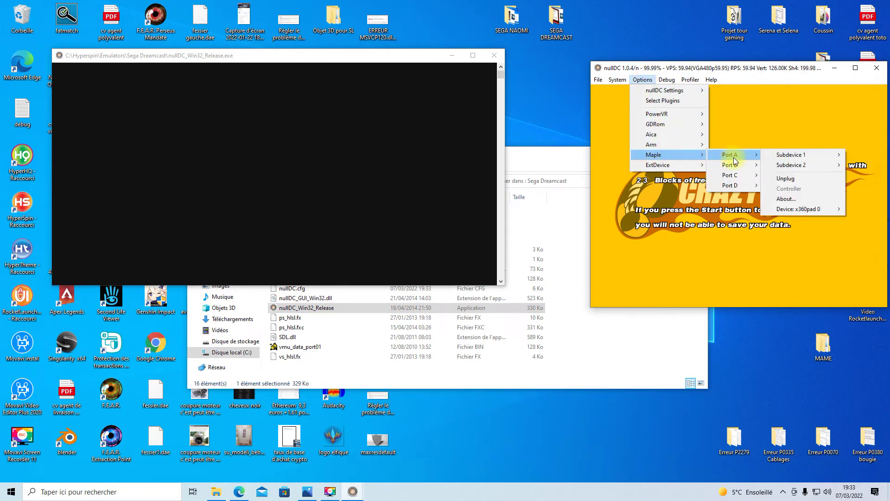
mouse_move(780, 154)
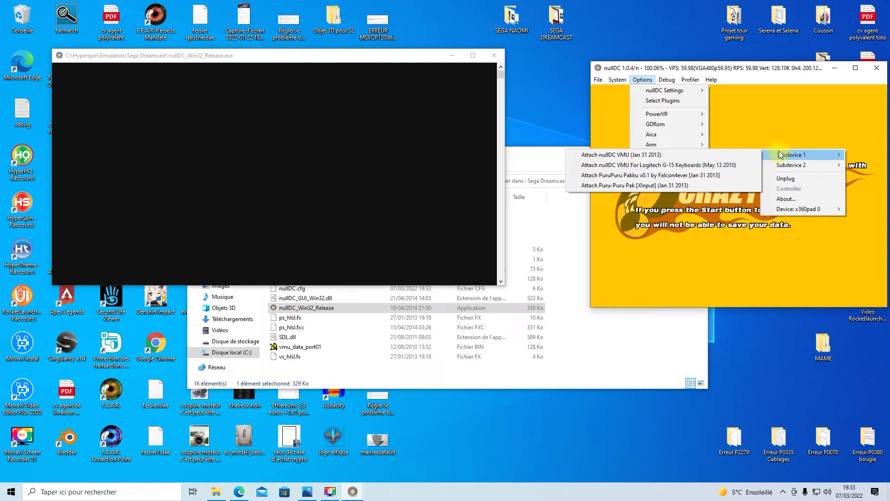
mouse_move(799, 211)
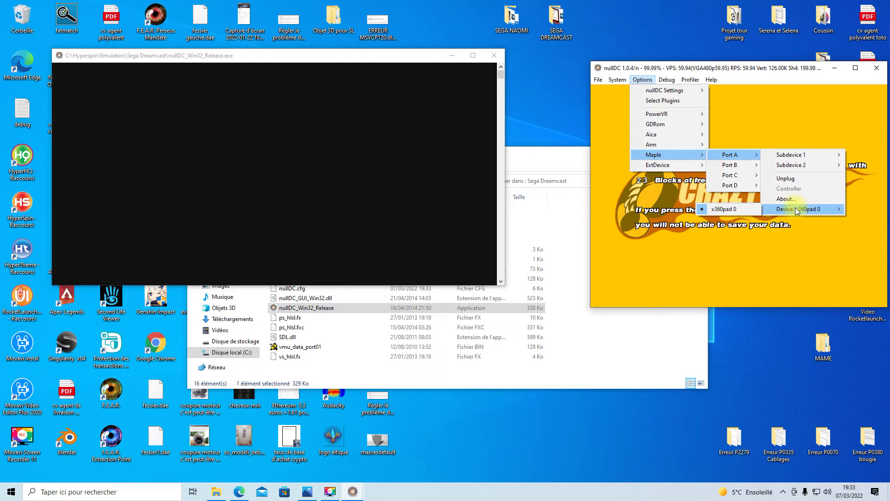
left_click(752, 208)
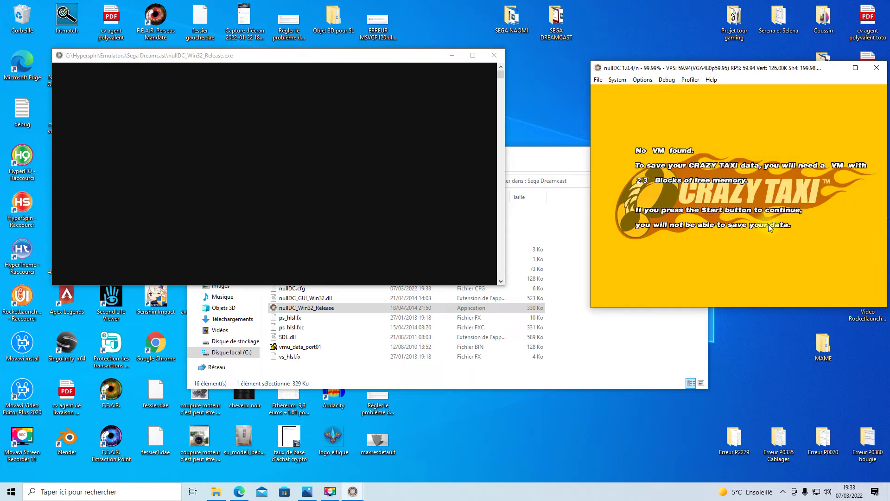
Step: Switch to Photos and examine the connection icon and Start mapping in the PuruPuru Input Plugin reference image
left_click(313, 495)
left_click_drag(618, 44, 413, 46)
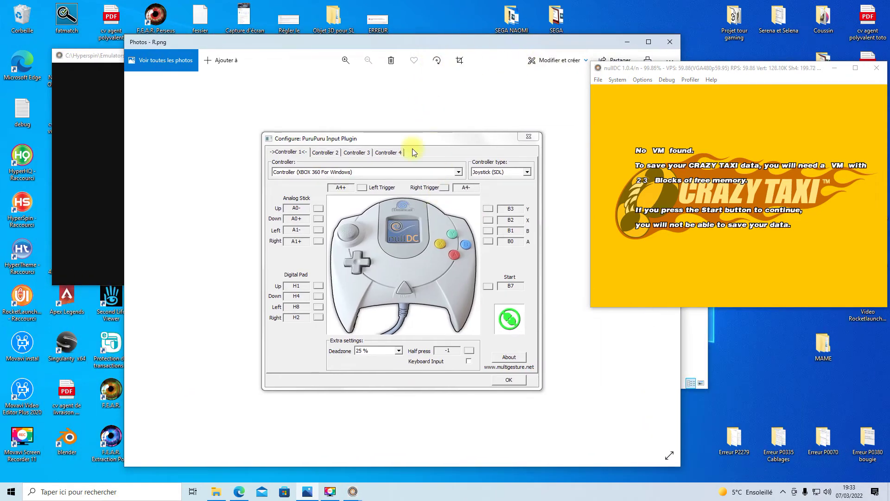
left_click(512, 319)
left_click(518, 286)
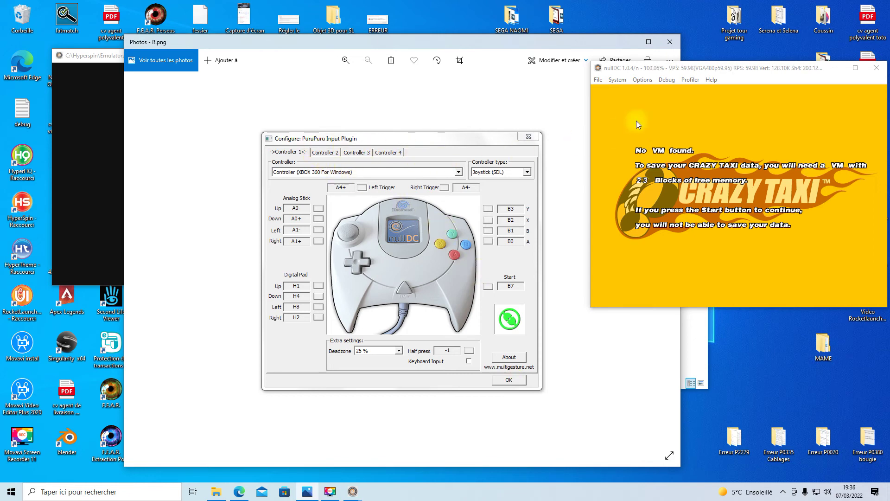
Step: Attach Controller [XInput] (Jan 31 2013) to Maple Port B in nullDC
left_click(644, 81)
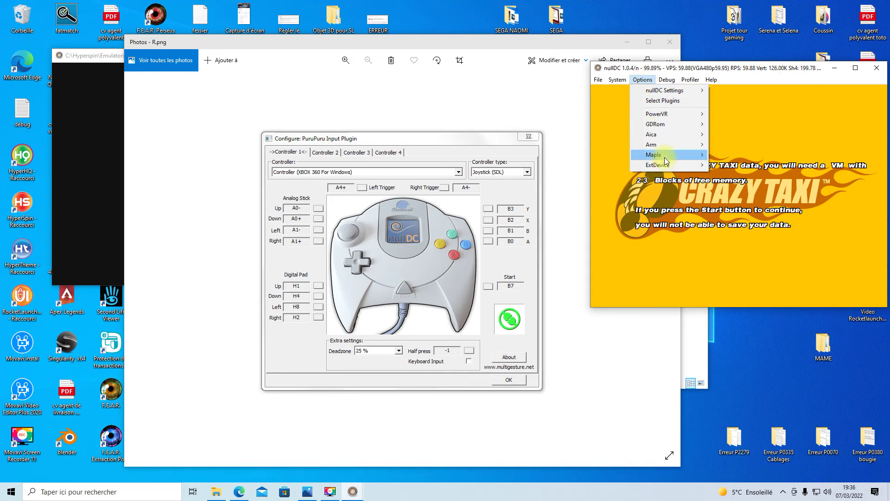
mouse_move(672, 157)
mouse_move(733, 167)
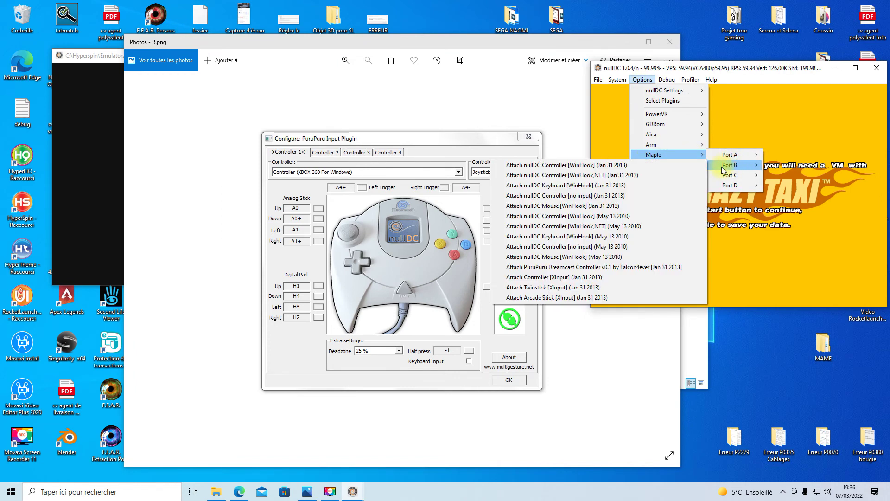
left_click(583, 278)
Step: Review the Maple port device options and return to Photos to examine the PuruPuru configuration's Controller 2 tab and OK button
left_click(642, 79)
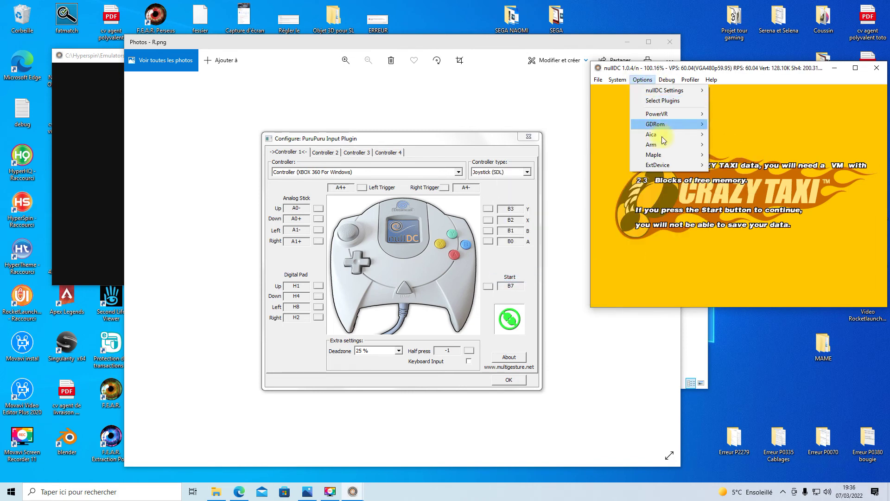
mouse_move(669, 155)
mouse_move(751, 167)
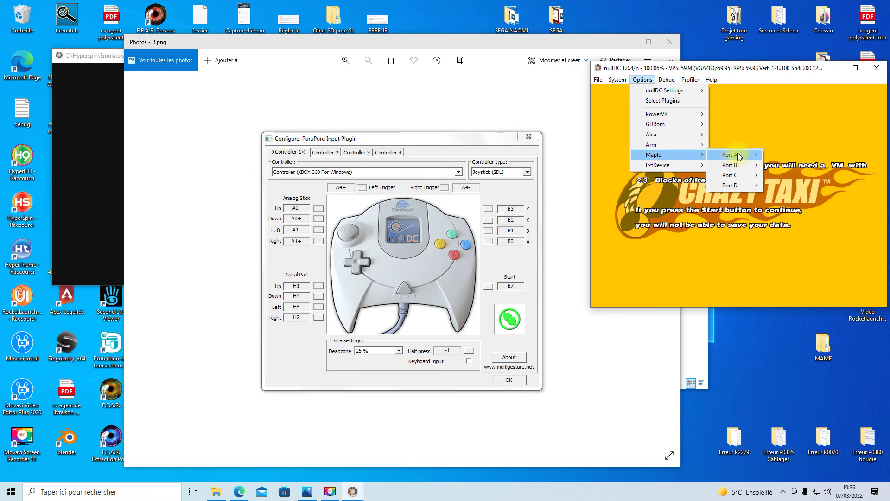
mouse_move(799, 210)
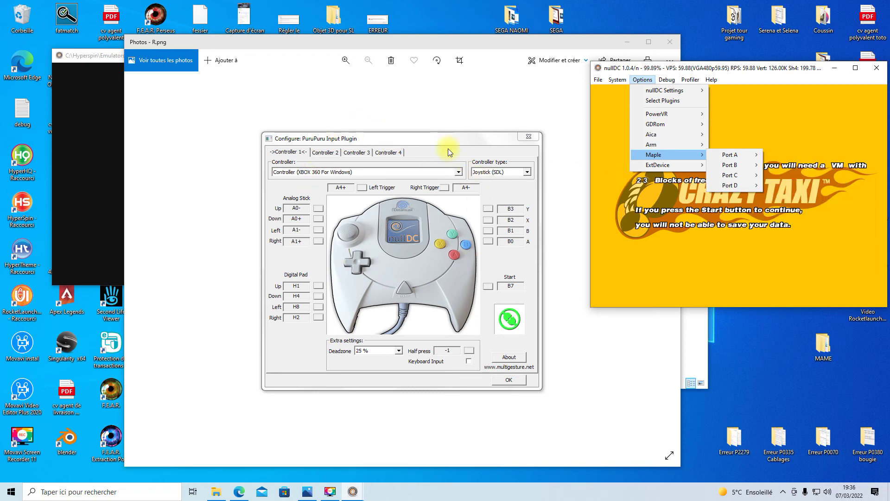
left_click(335, 155)
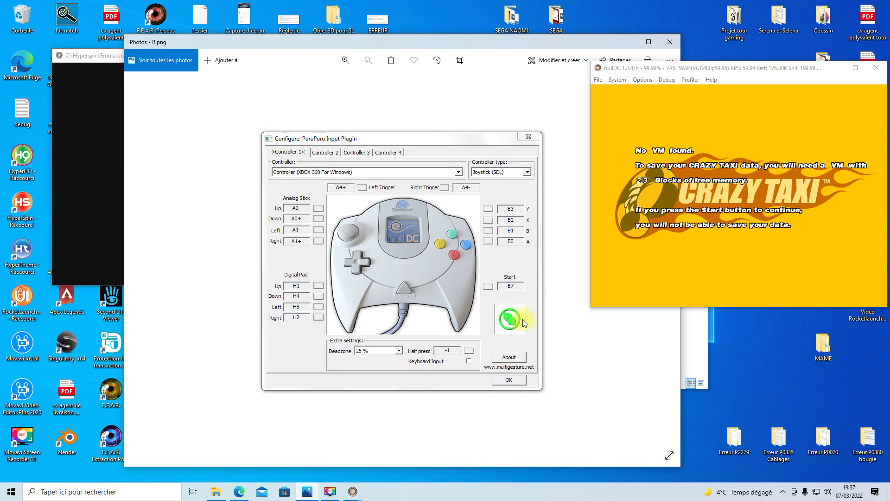
left_click(515, 379)
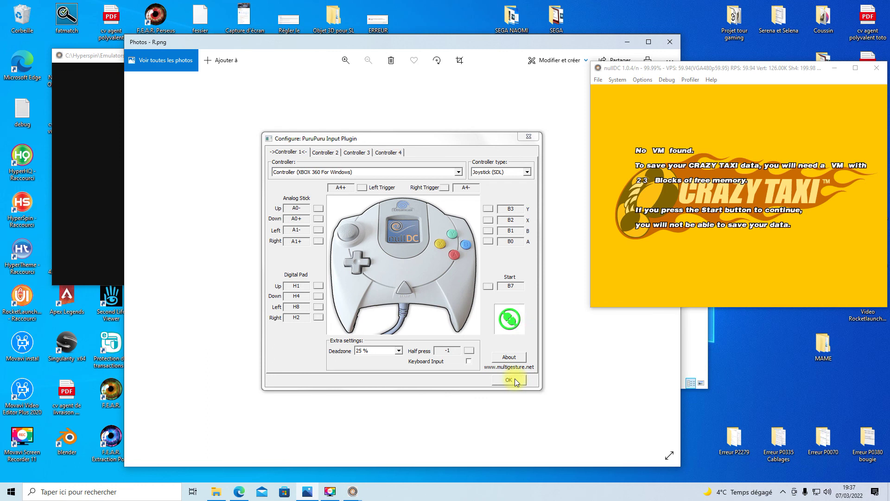